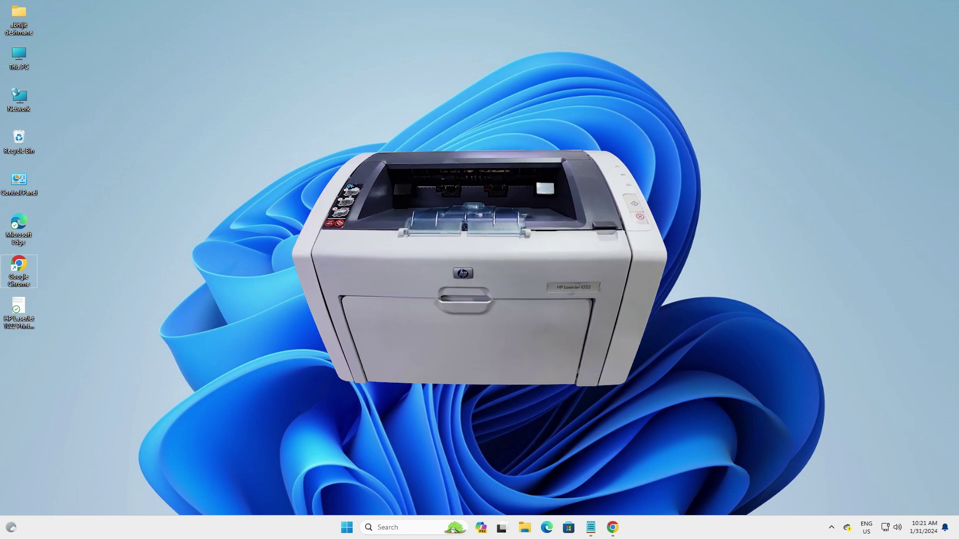
# - Bring up the HP LaserJet 1022 driver notes in Notepad and select the full MEGA 64-bit link
pyautogui.click(591, 529)
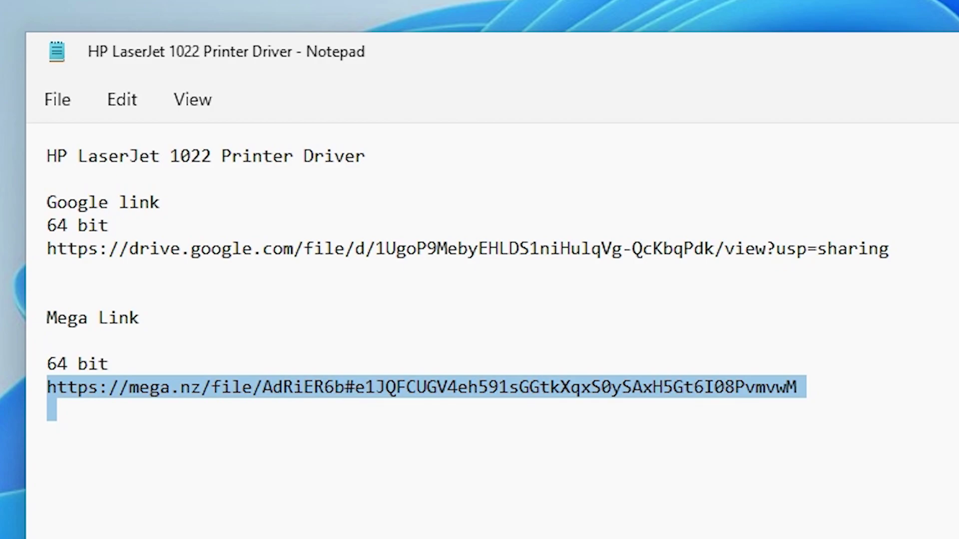
pyautogui.tripleClick(332, 386)
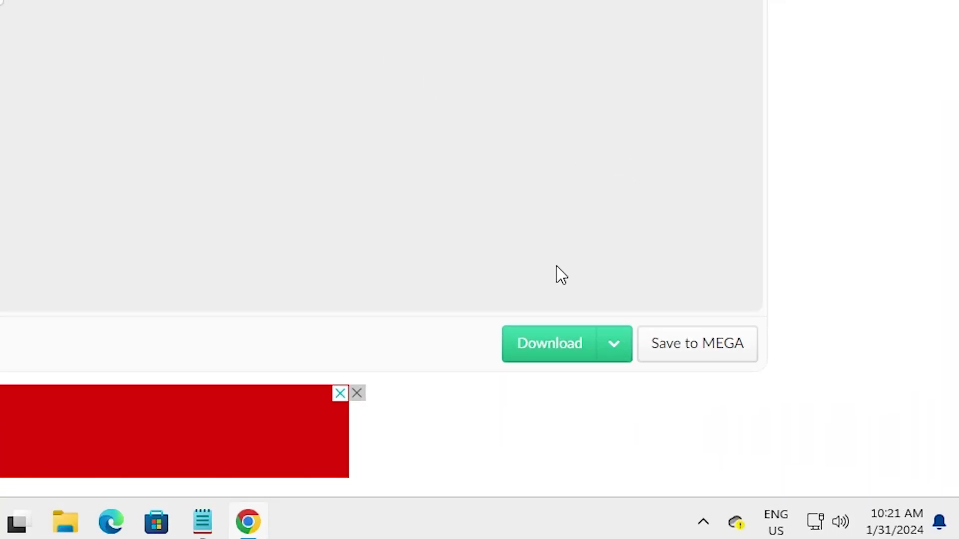
# - Download hp laserjet 1022 printer driver-64bit.exe from MEGA using Standard download
pyautogui.click(614, 345)
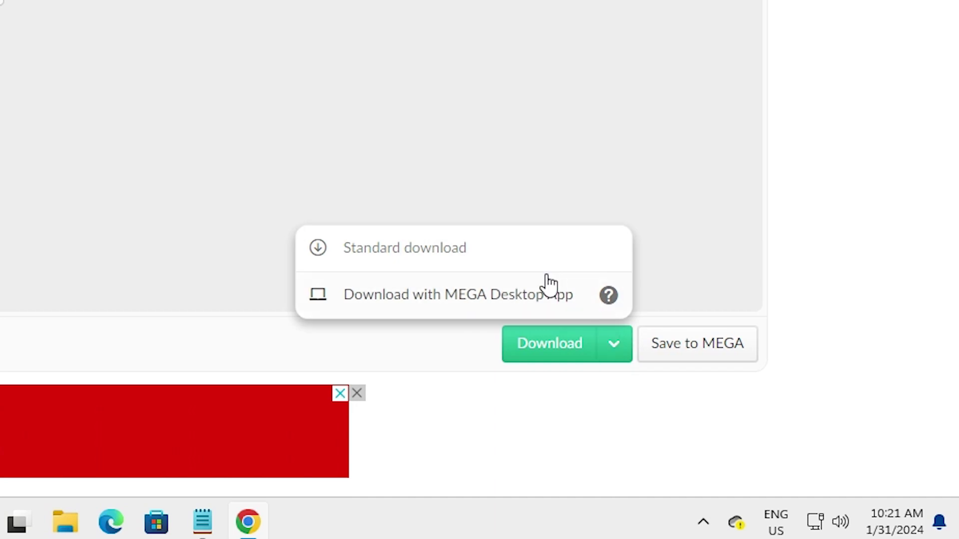
pyautogui.click(480, 259)
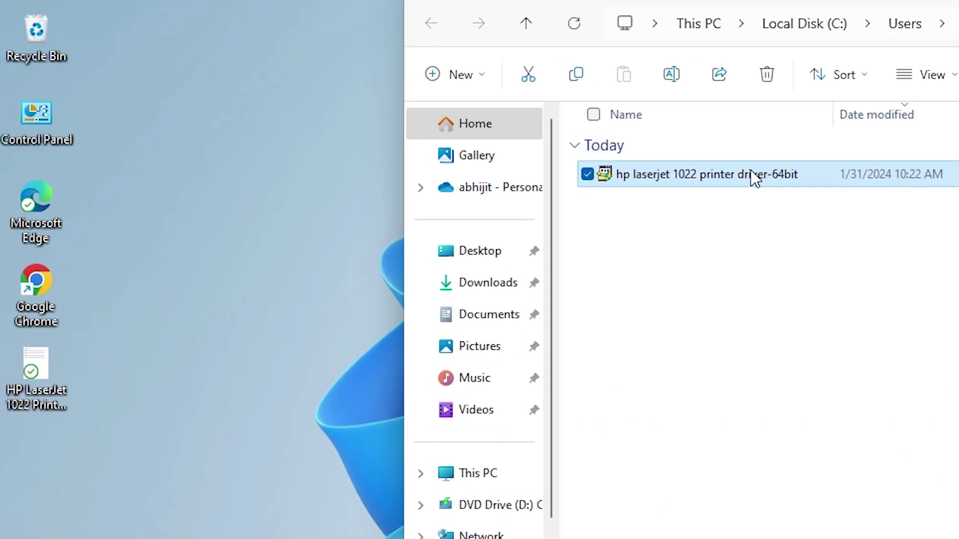
# - Place the driver file on the desktop, extract it with WinRAR, and open the extracted folder
pyautogui.moveTo(772, 171); pyautogui.dragTo(191, 270)
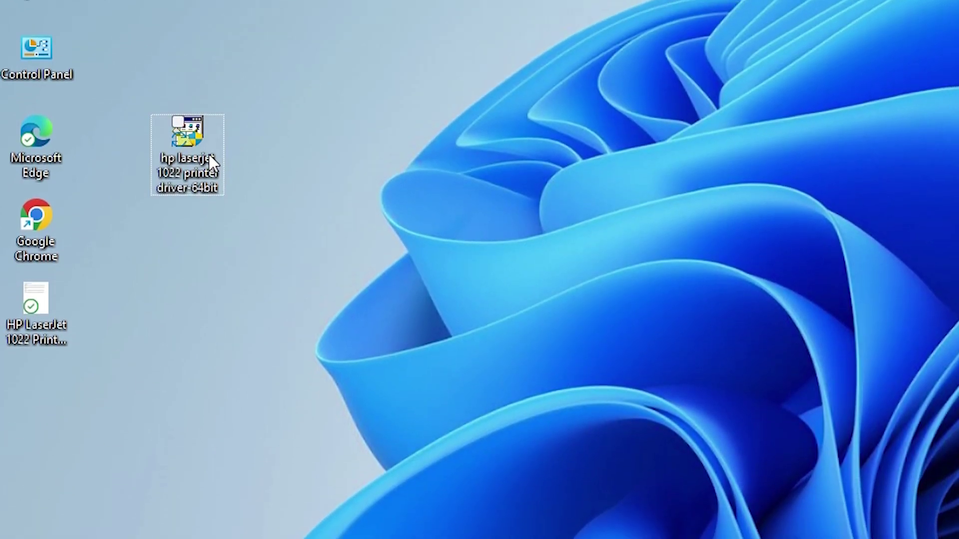
pyautogui.moveTo(208, 155); pyautogui.dragTo(139, 219)
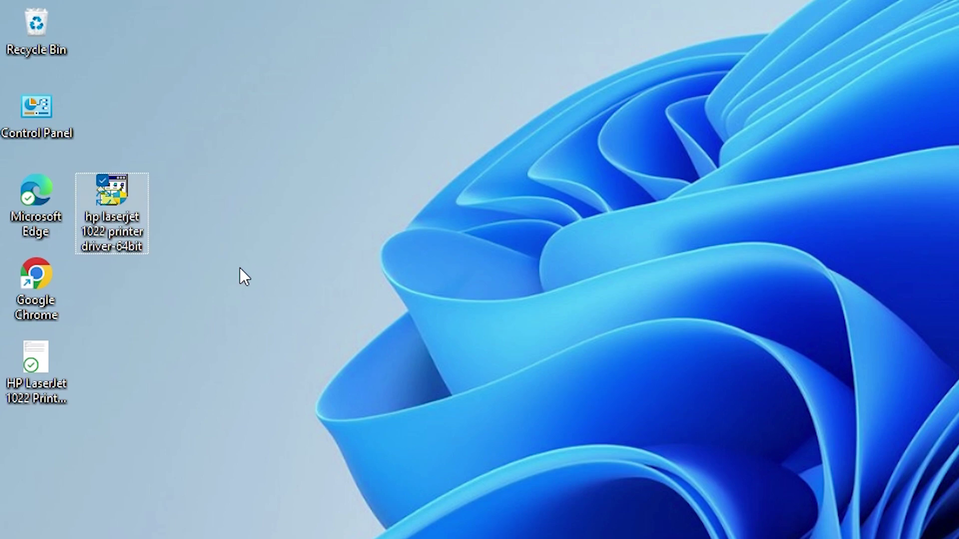
pyautogui.rightClick(113, 184)
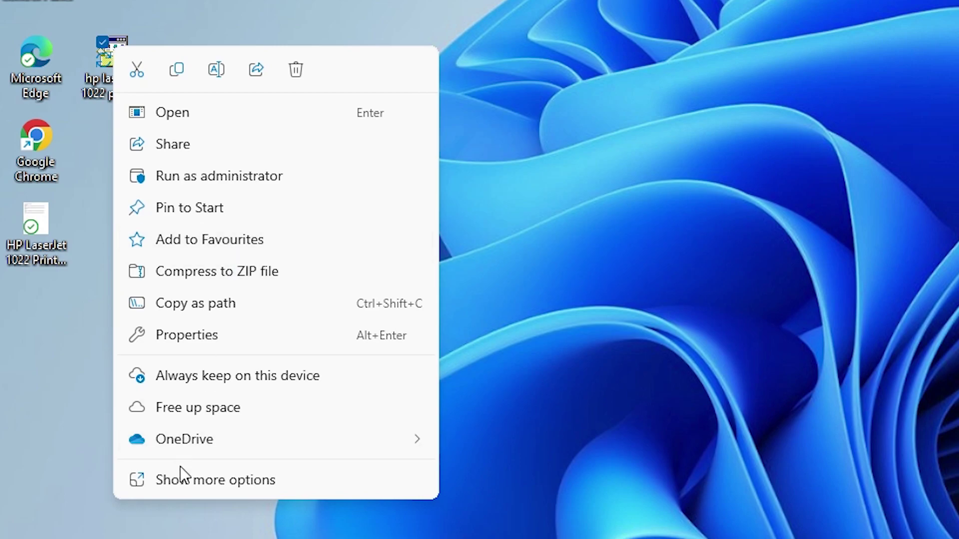
pyautogui.click(178, 483)
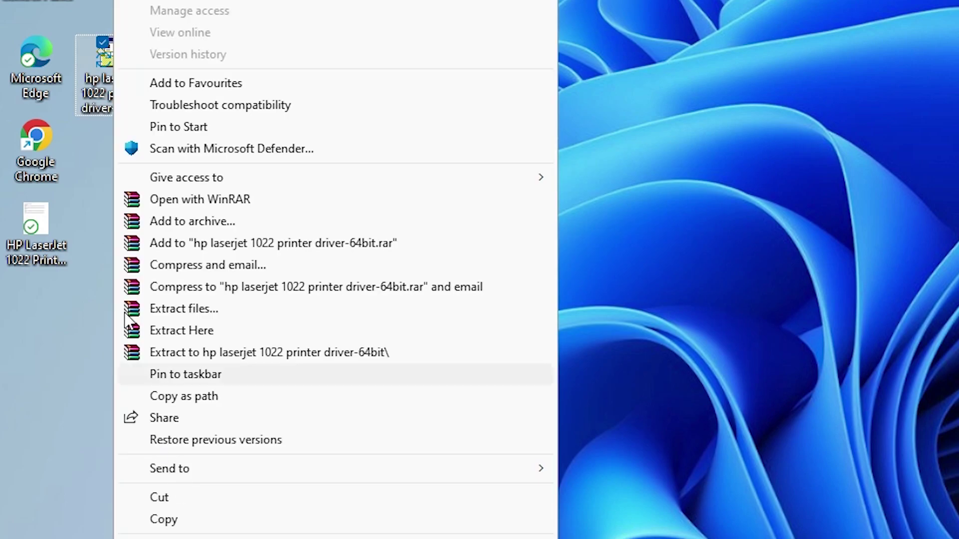
pyautogui.click(183, 312)
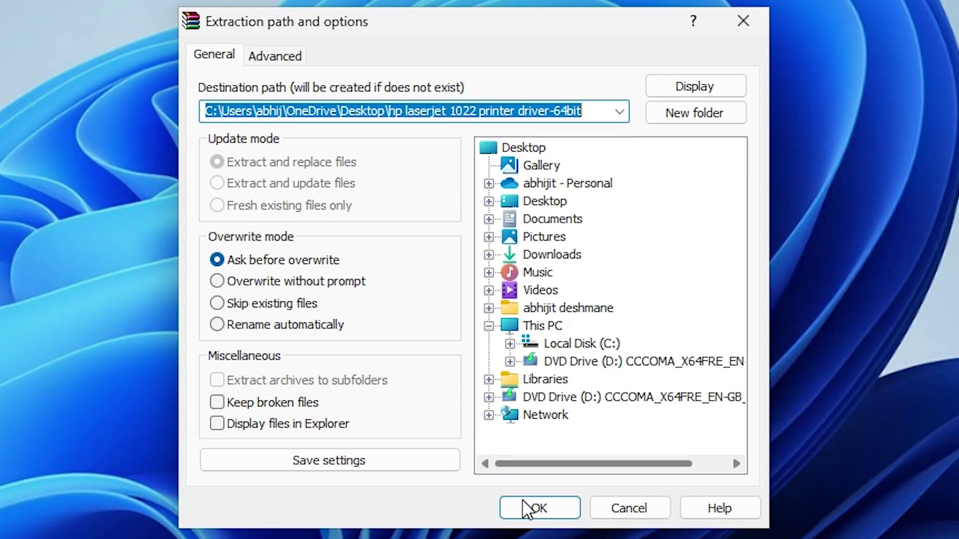
pyautogui.click(532, 508)
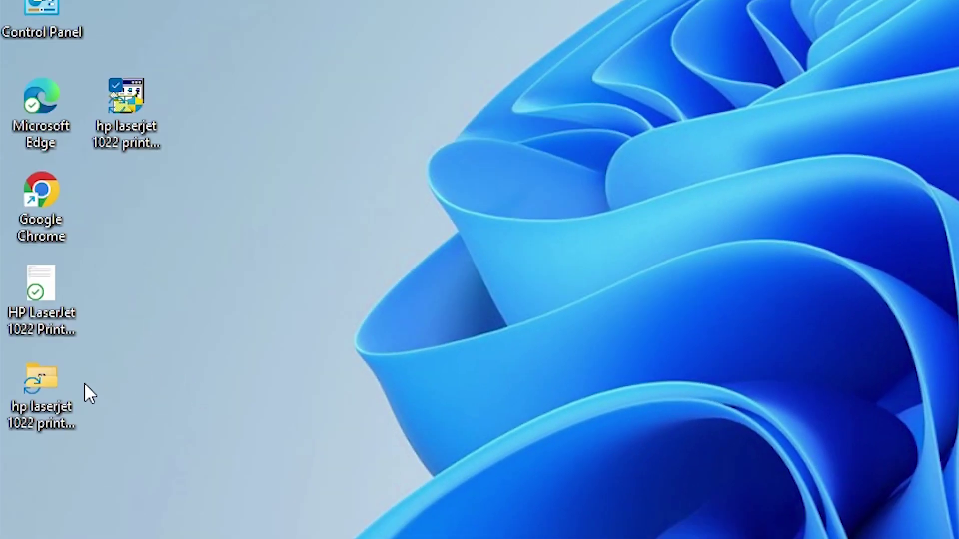
pyautogui.doubleClick(56, 393)
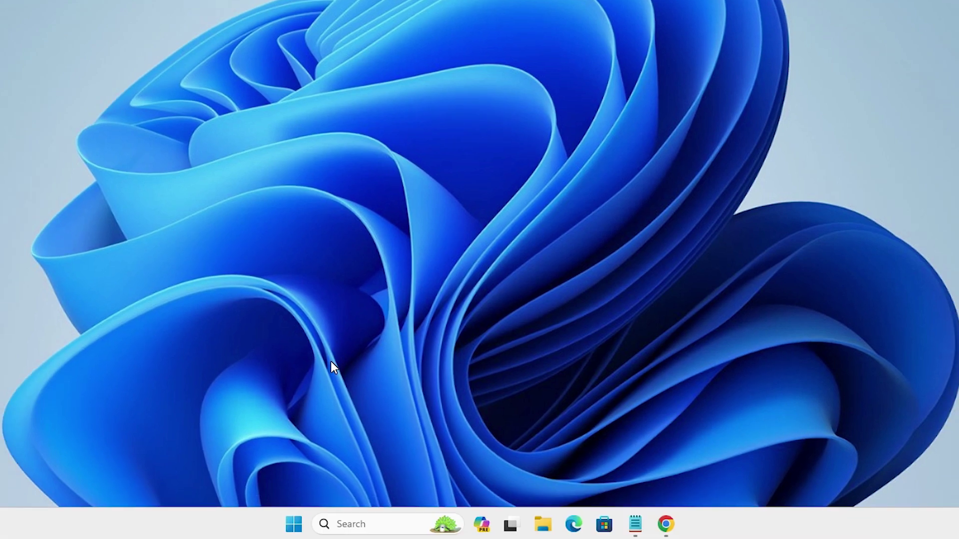
# - Open Printers & scanners from a 'pr' Start search and choose to add a printer manually
pyautogui.click(293, 524)
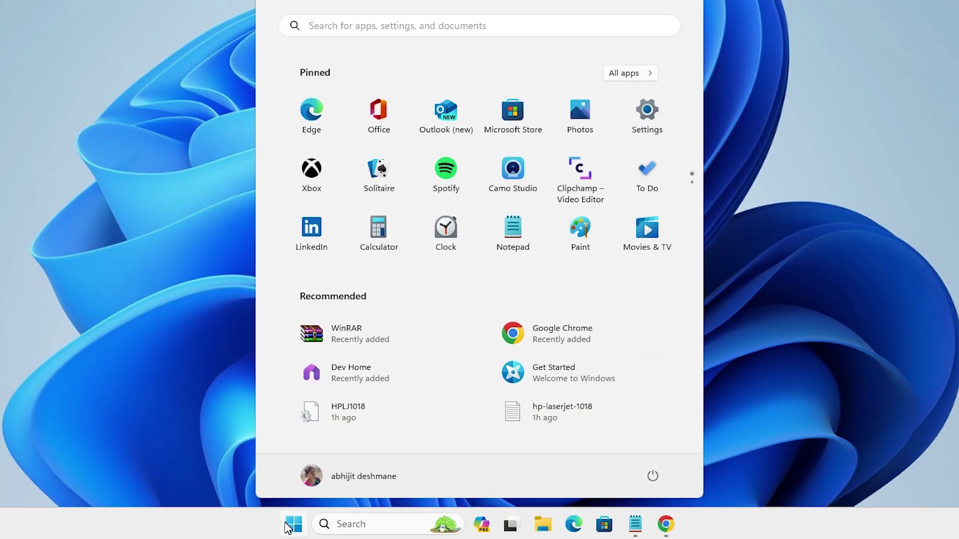
pyautogui.write('pr')
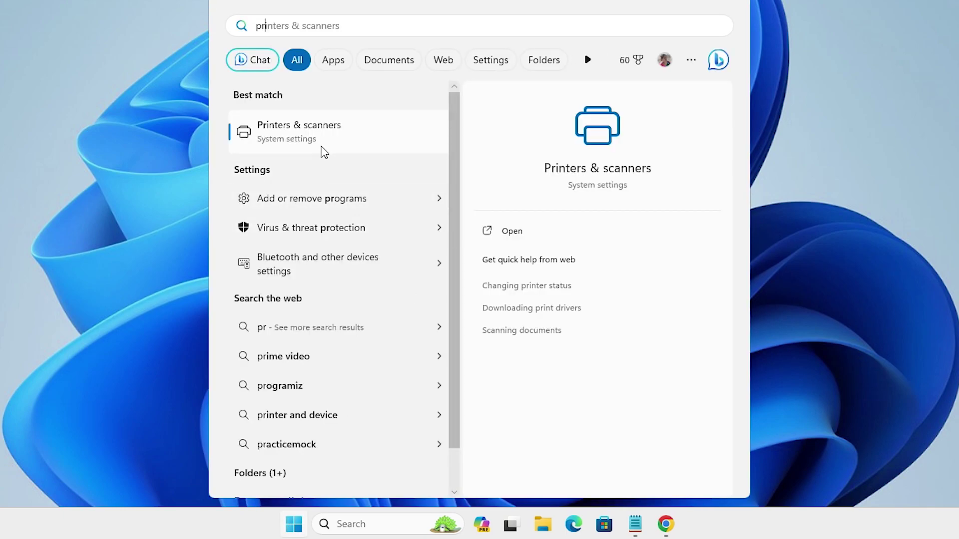
pyautogui.click(317, 138)
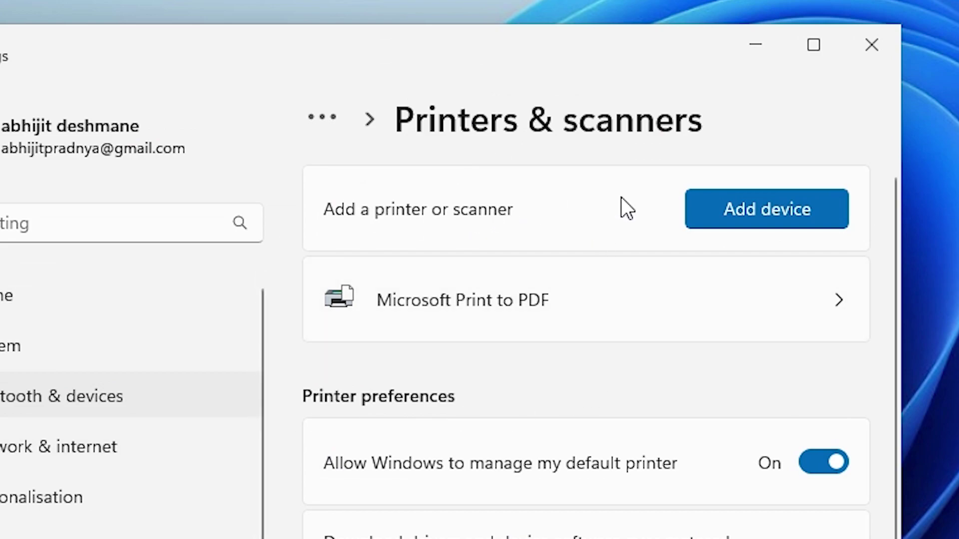
pyautogui.click(812, 208)
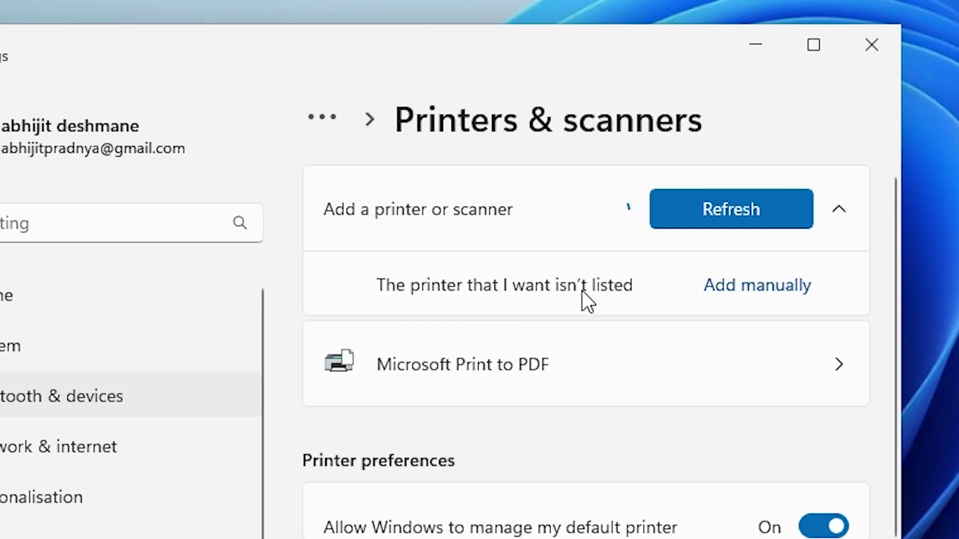
pyautogui.click(754, 284)
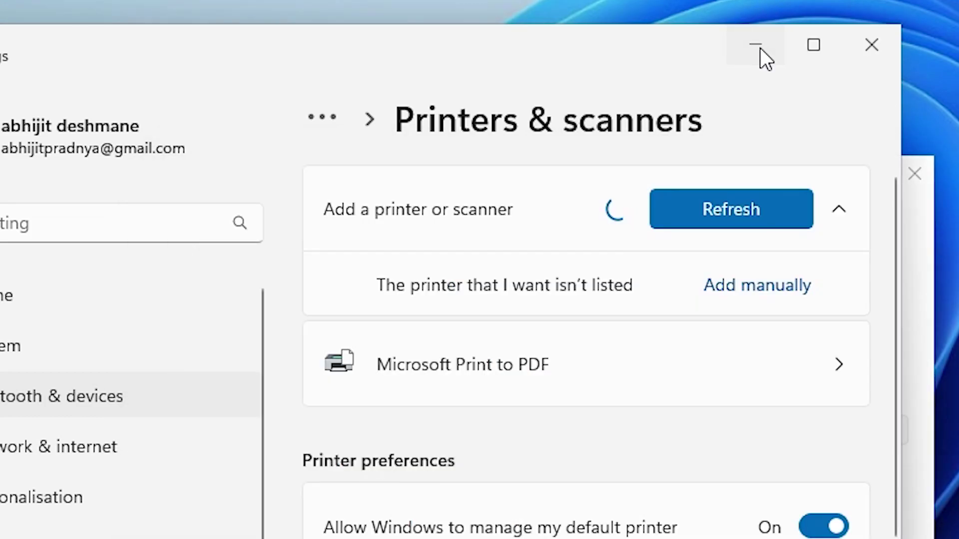
# - Choose a local printer with manual settings using the existing USB_001 (Local Port)
pyautogui.click(757, 47)
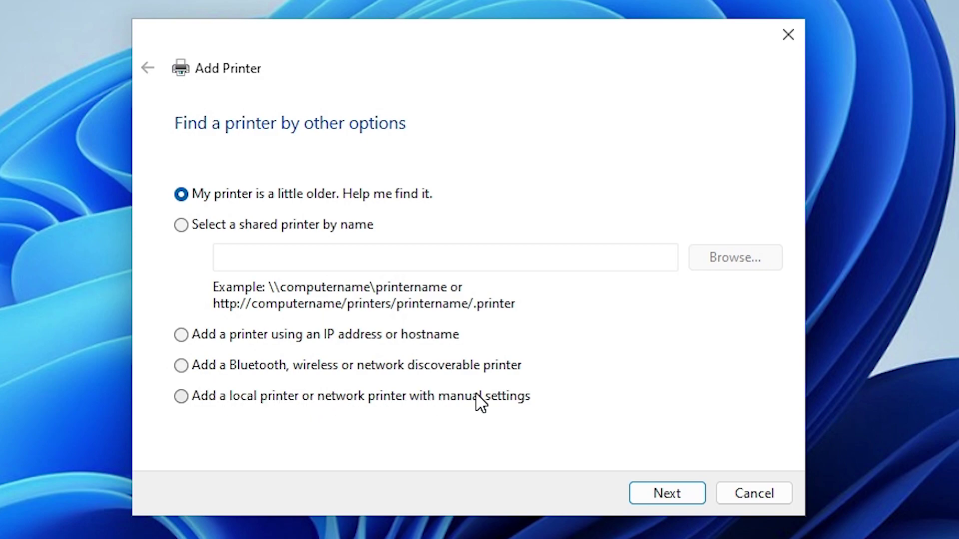
pyautogui.click(358, 406)
pyautogui.click(666, 494)
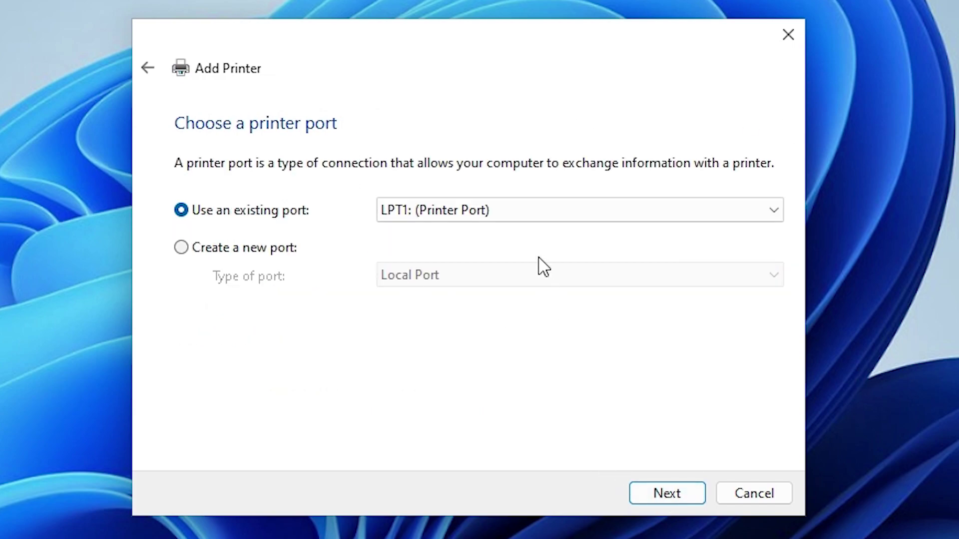
pyautogui.click(513, 212)
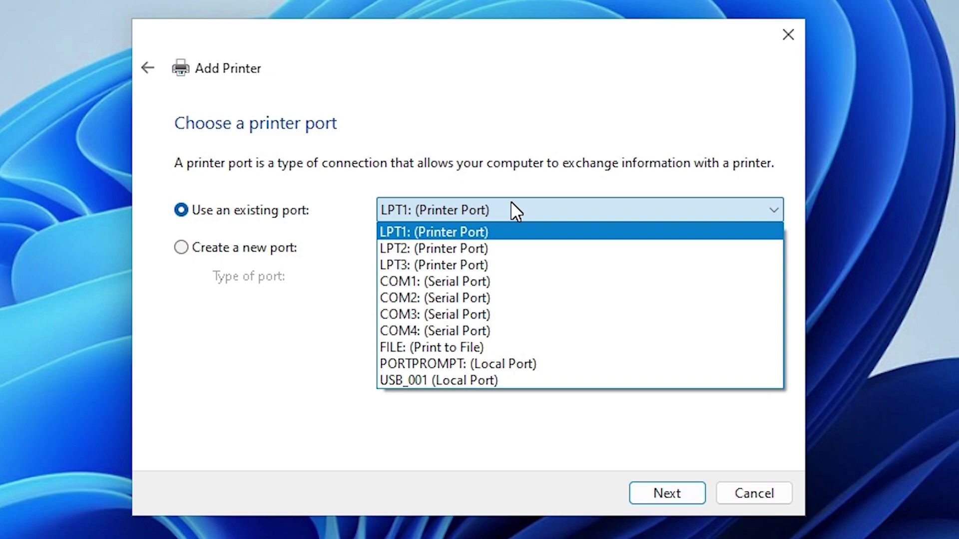
pyautogui.click(503, 380)
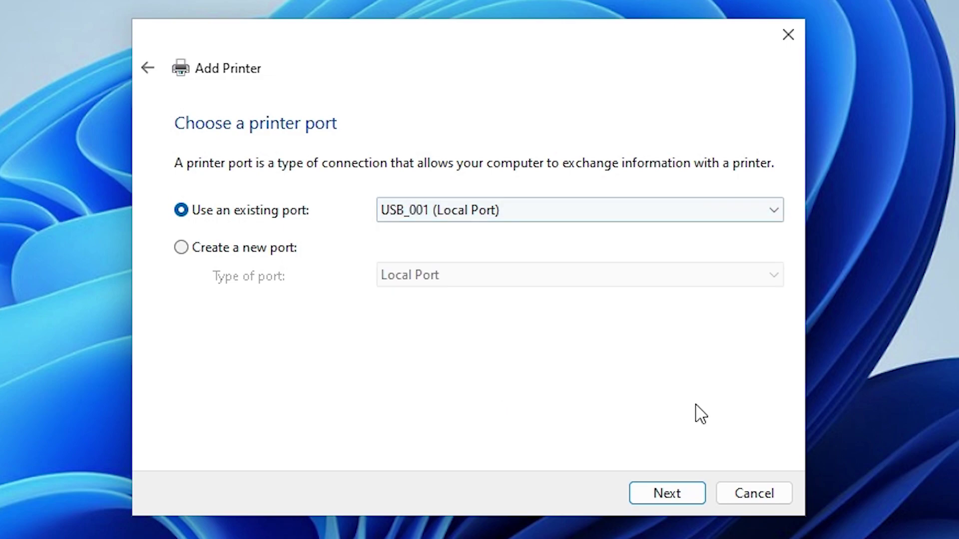
# - Use Have Disk to load HPLJ1020.INF from the desktop hp laserjet 1022 printer driver-64bit folder
pyautogui.click(667, 493)
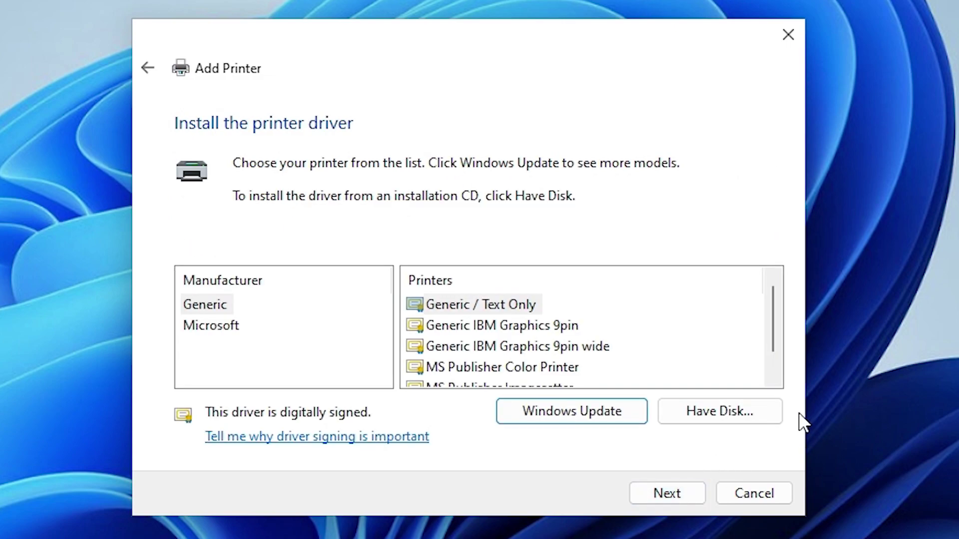
pyautogui.click(759, 417)
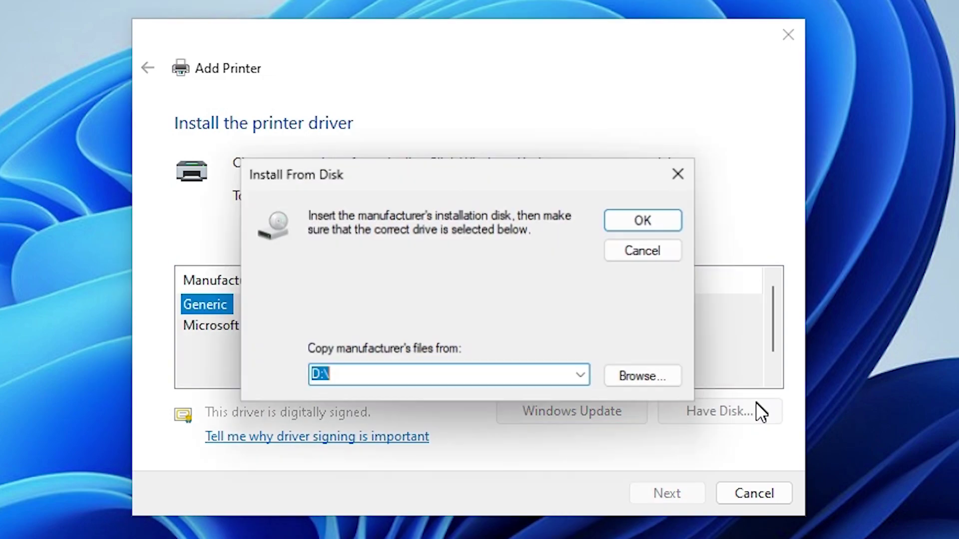
pyautogui.click(654, 381)
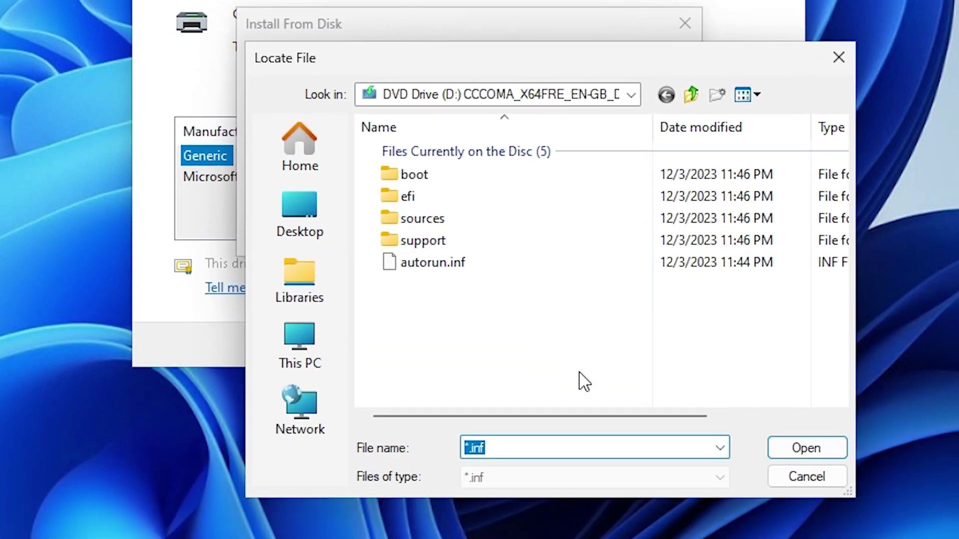
pyautogui.click(323, 213)
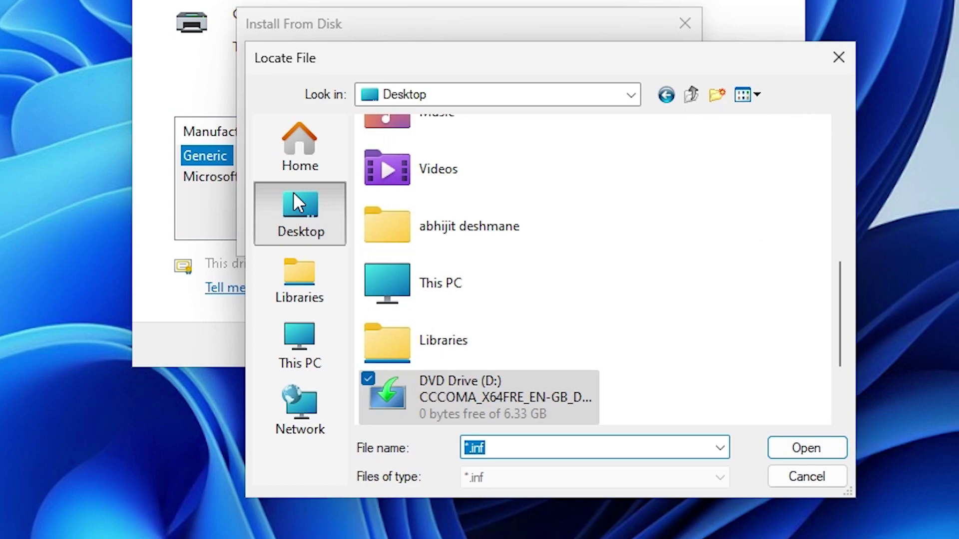
pyautogui.scroll(-2, 500, 275)
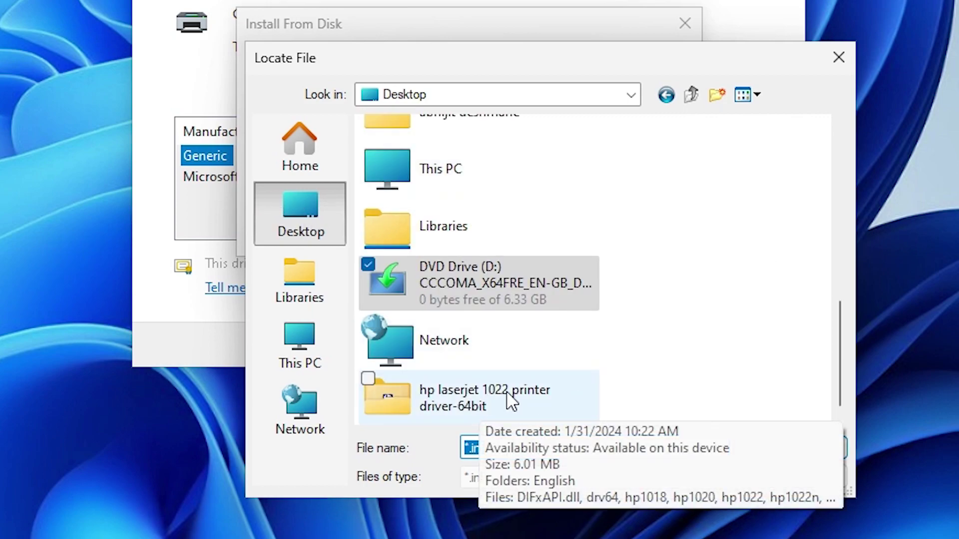
pyautogui.doubleClick(428, 404)
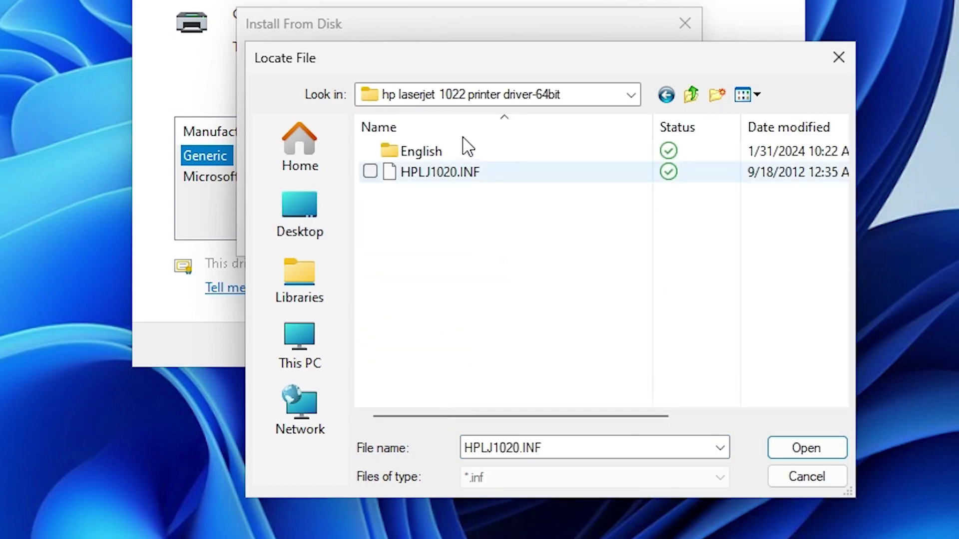
pyautogui.click(431, 178)
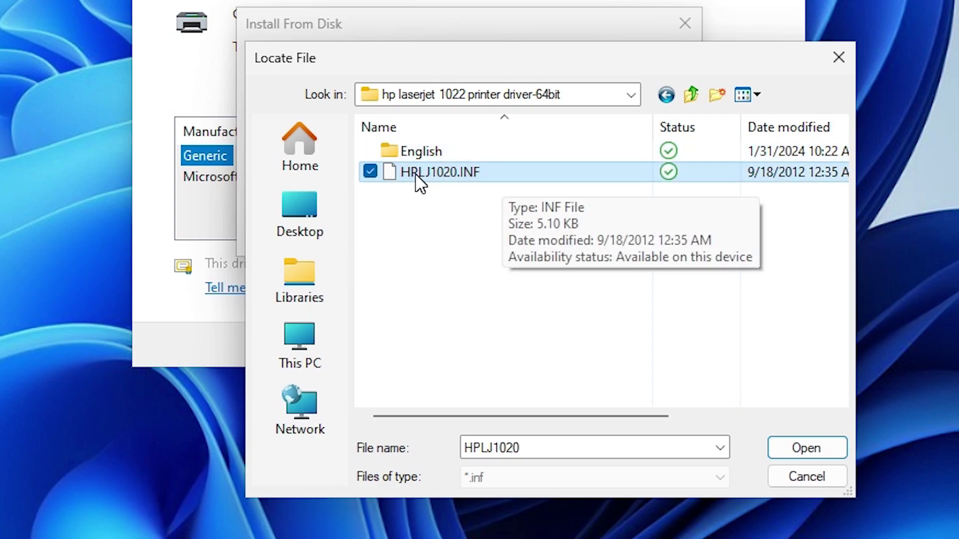
pyautogui.click(416, 171)
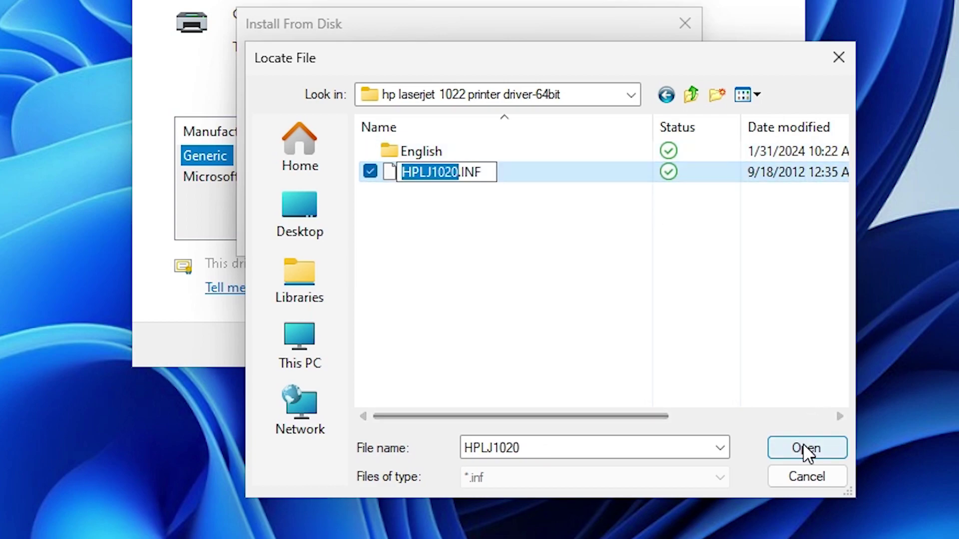
pyautogui.click(805, 448)
pyautogui.click(805, 448)
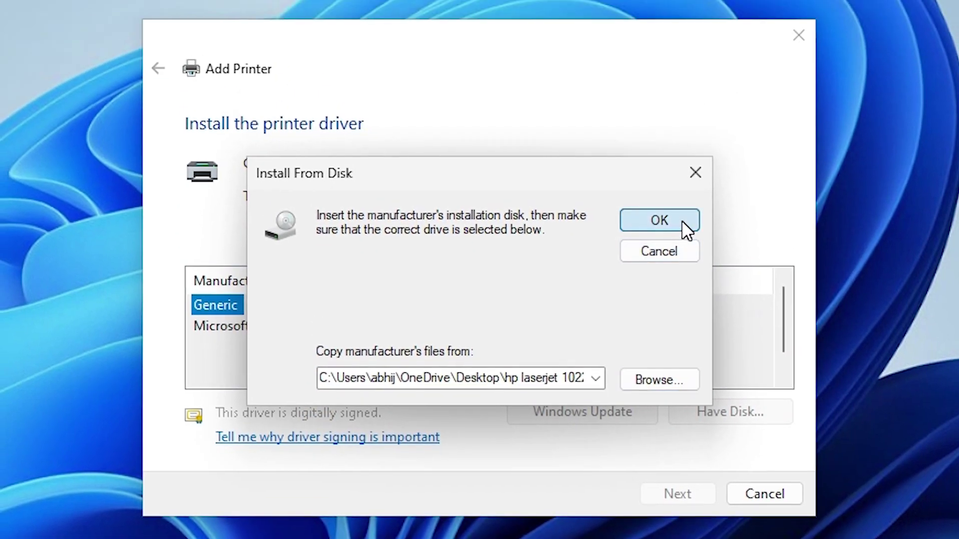
# - Pick the HP LaserJet 1022 model and keep its suggested printer name
pyautogui.click(659, 220)
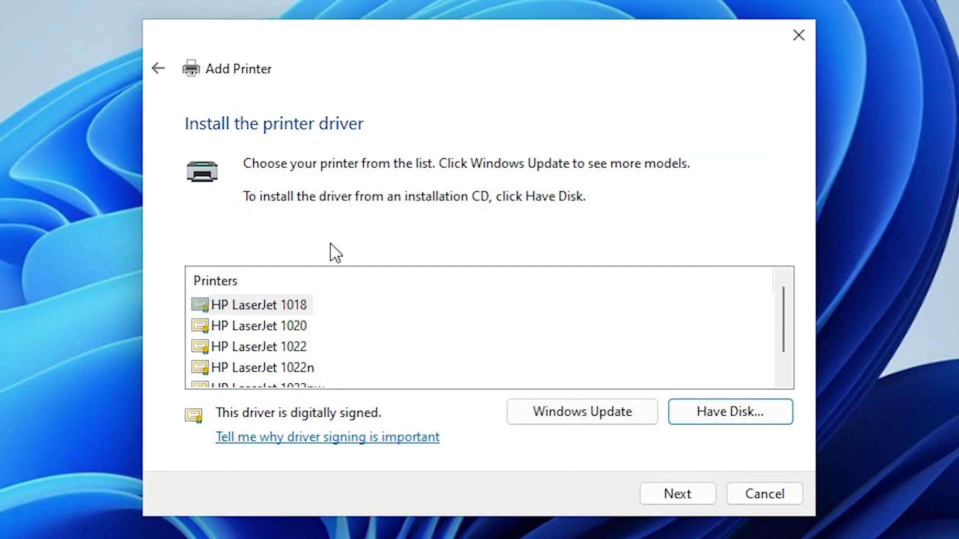
pyautogui.scroll(-1, 327, 335)
pyautogui.scroll(1, 328, 335)
pyautogui.click(292, 348)
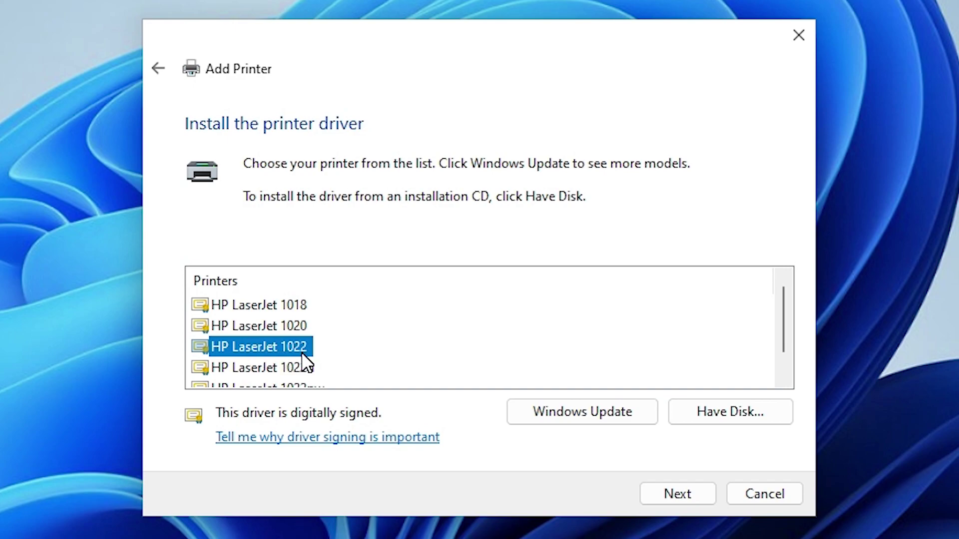
pyautogui.click(662, 494)
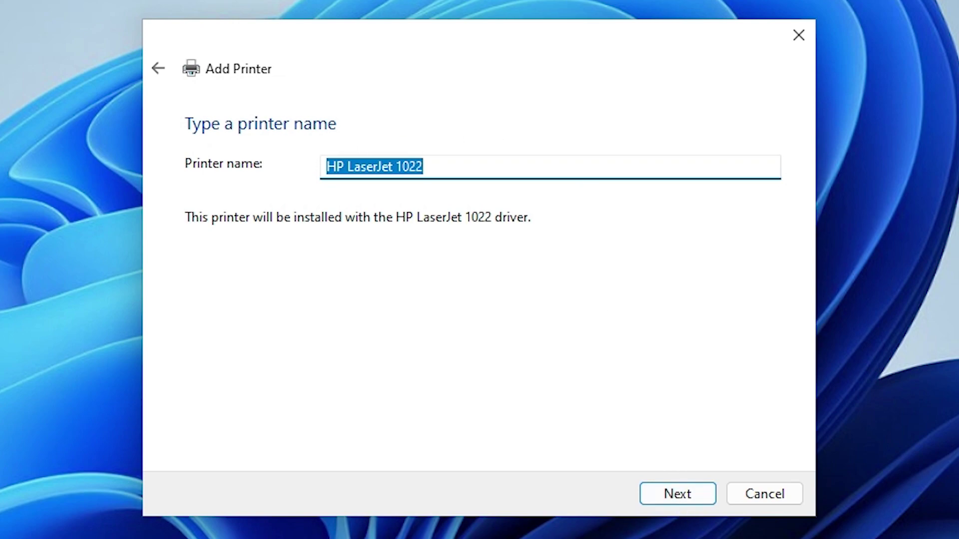
pyautogui.click(682, 497)
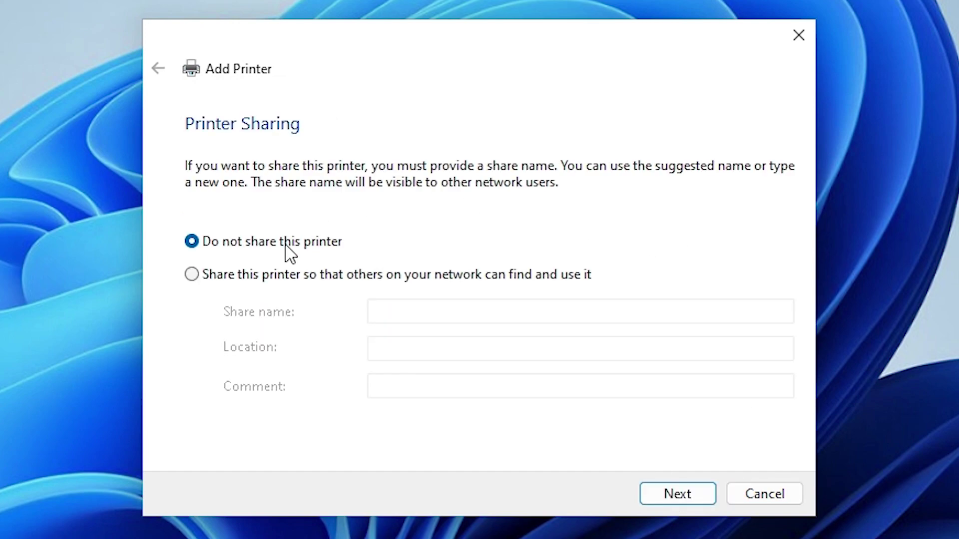
# - Leave the printer unshared and finish the wizard after the successful install
pyautogui.click(233, 278)
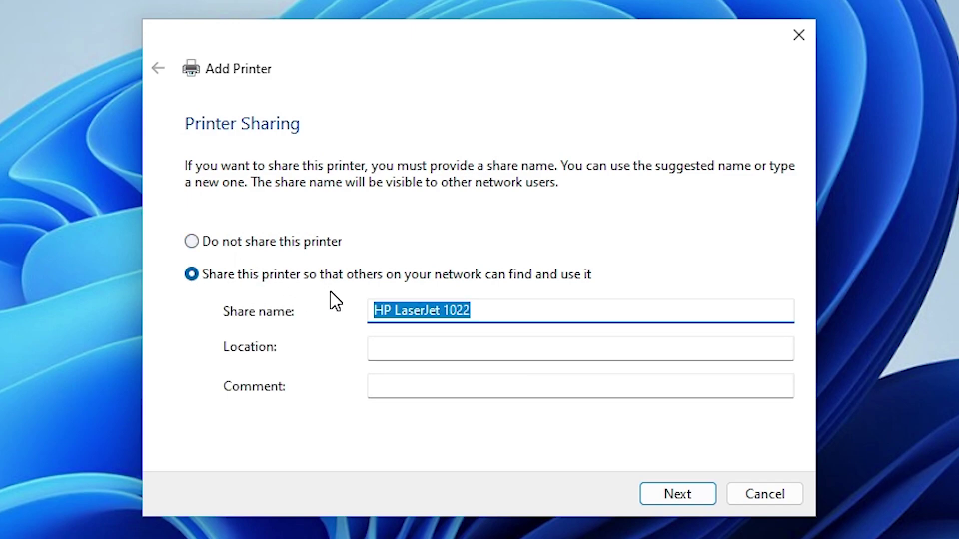
pyautogui.click(251, 248)
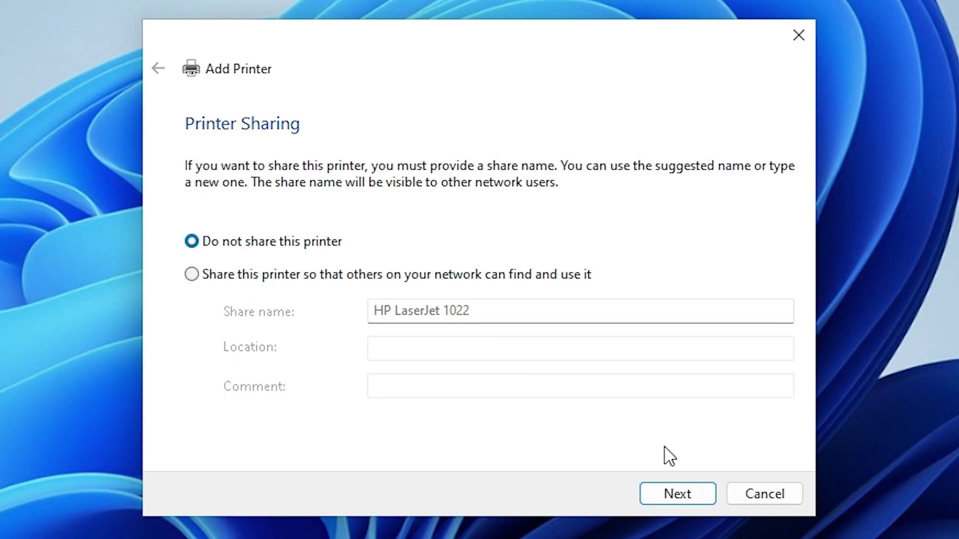
pyautogui.click(704, 494)
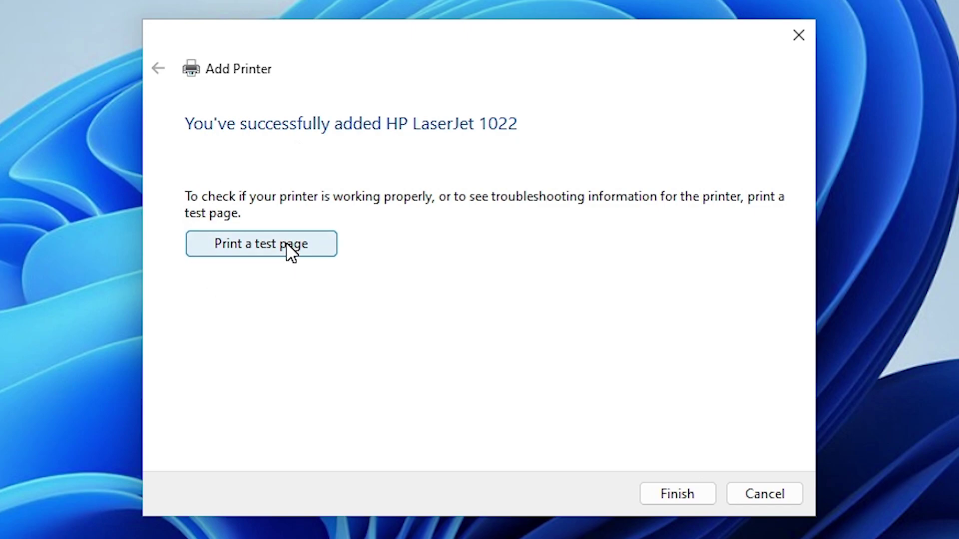
pyautogui.click(689, 495)
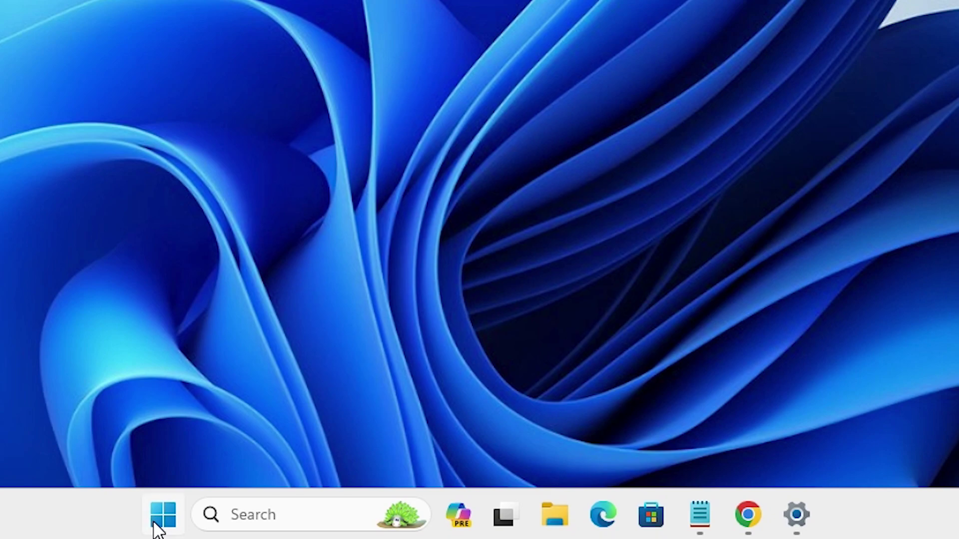
pyautogui.click(163, 514)
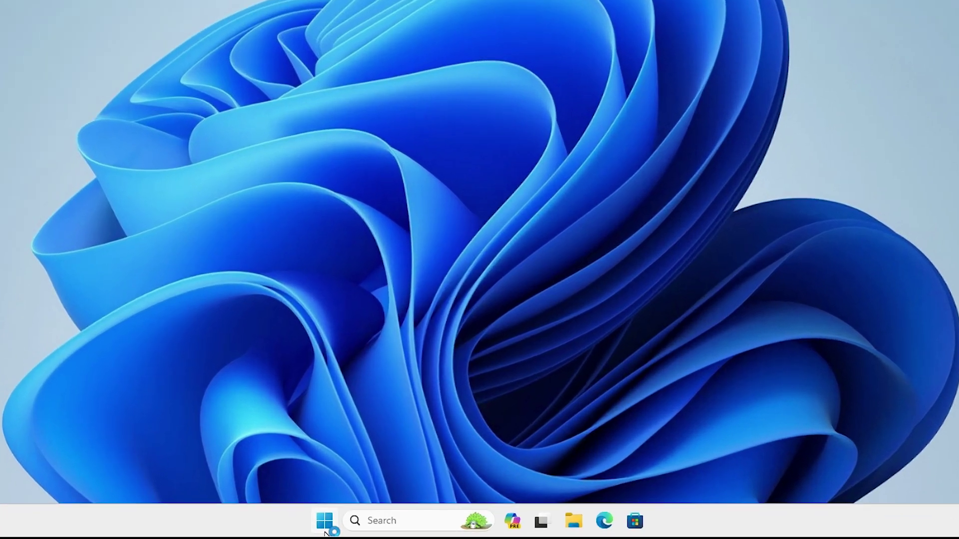
# - Reopen Printers & scanners from Start search to confirm HP LaserJet 1022 is listed
pyautogui.click(370, 527)
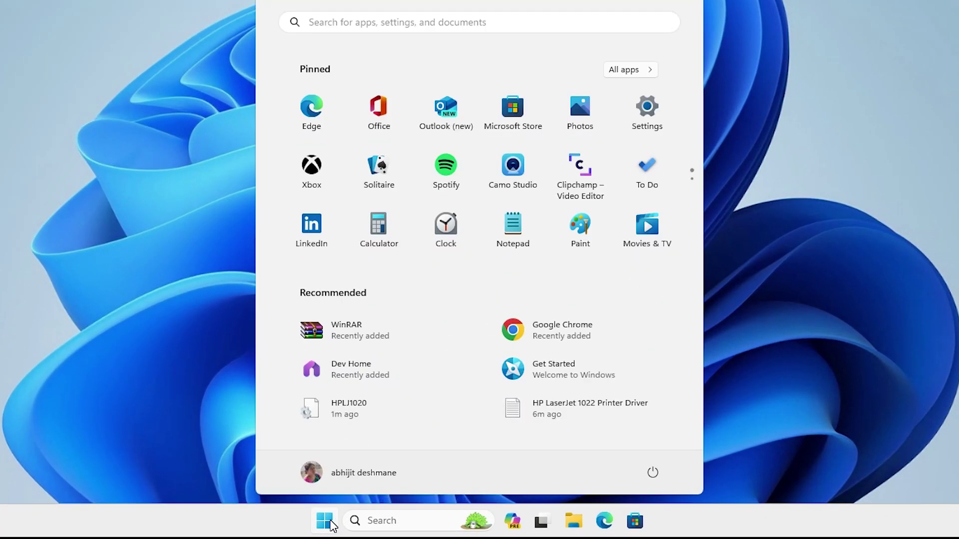
pyautogui.write('pr')
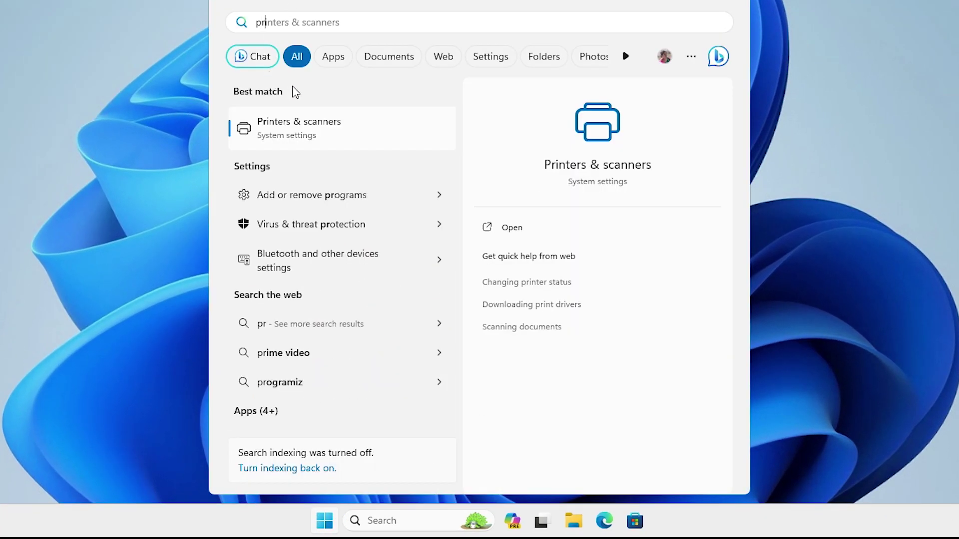
pyautogui.click(324, 129)
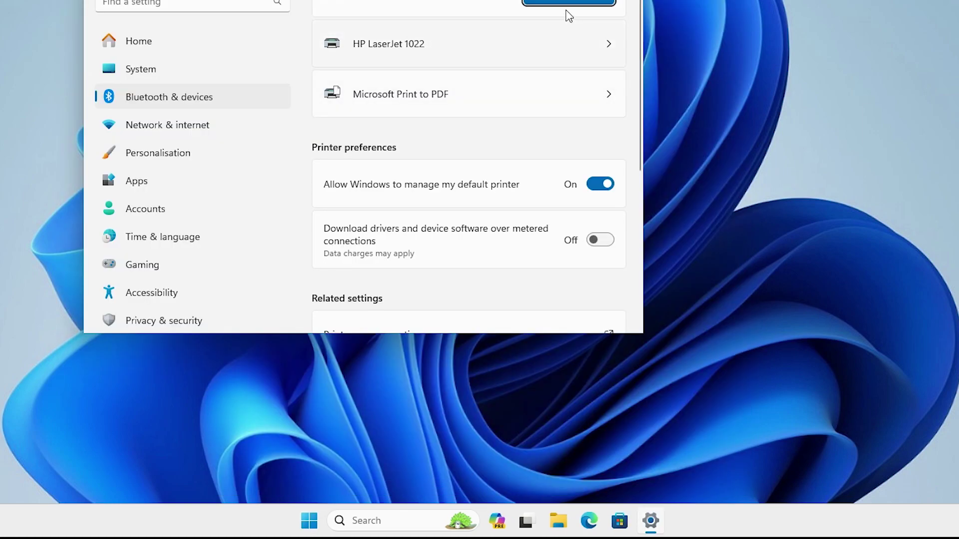